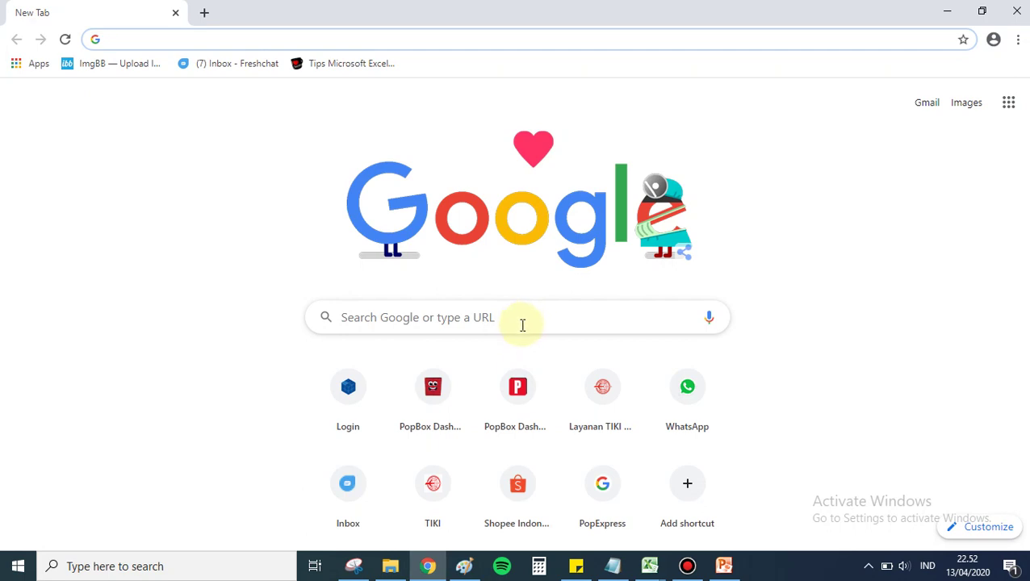
Step: Search Google for 'gmail' and scroll down to the 'Create your Google Account' result
{"action": "type", "text": "gm"}
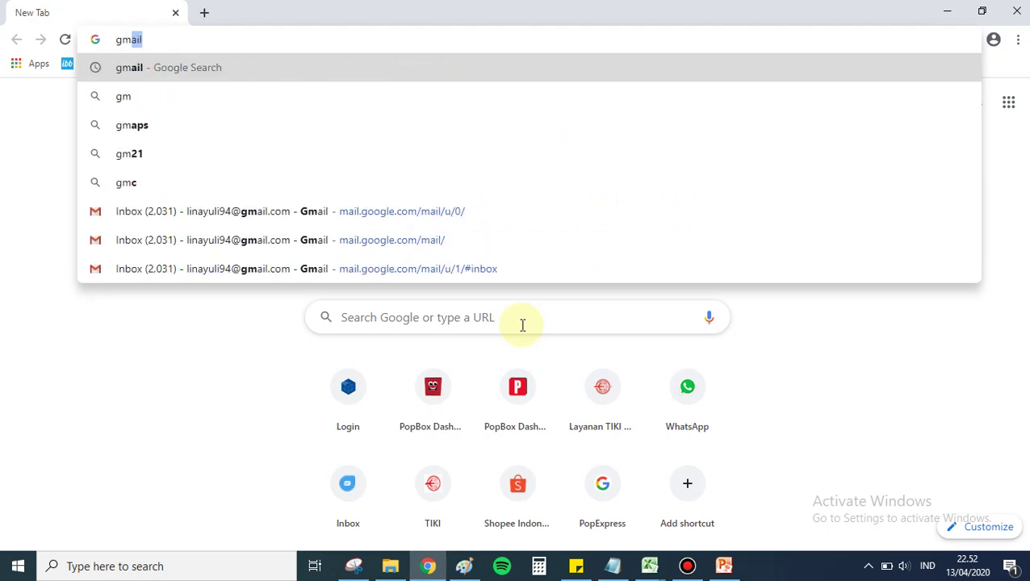
{"action": "type", "text": "ail"}
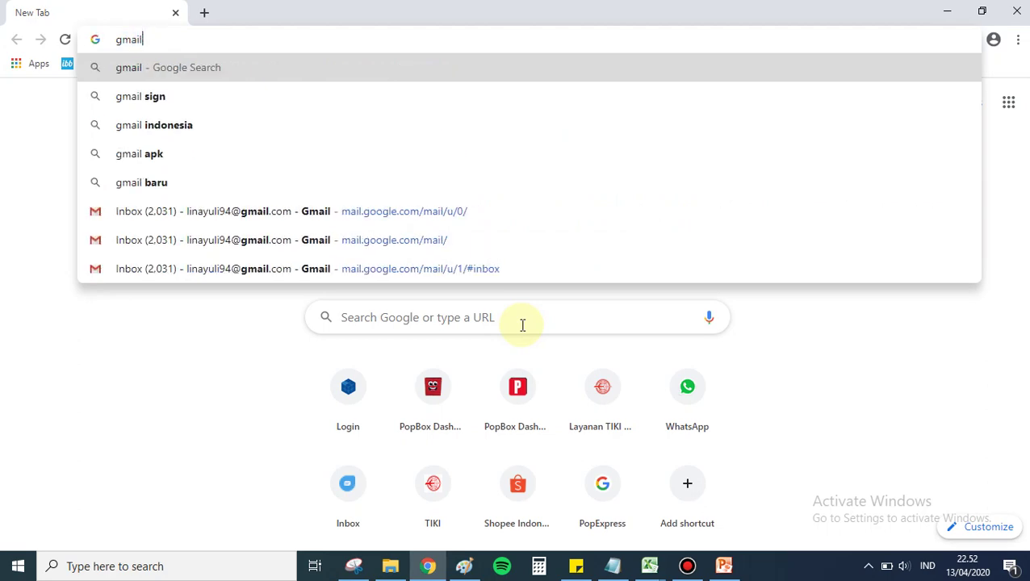
{"action": "key", "text": "Return"}
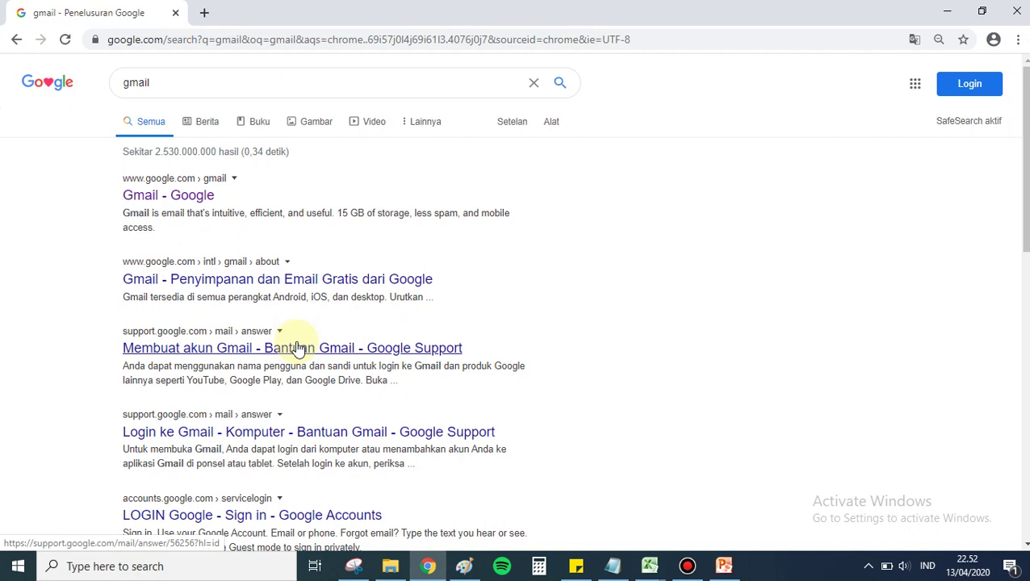
{"action": "scroll", "coordinate": [297, 332], "scroll_direction": "down", "scroll_amount": 1}
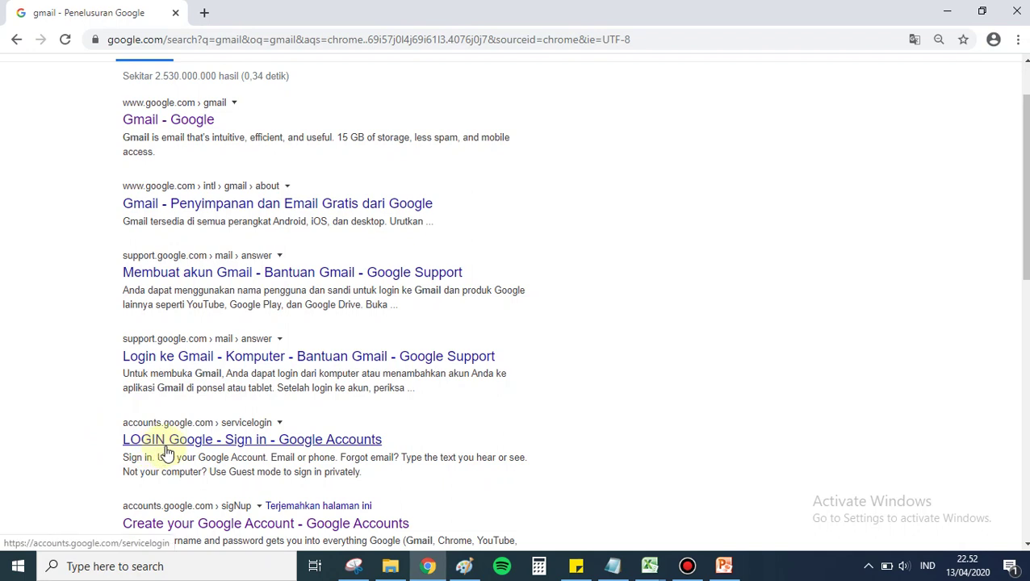
{"action": "scroll", "coordinate": [167, 455], "scroll_direction": "down", "scroll_amount": 1}
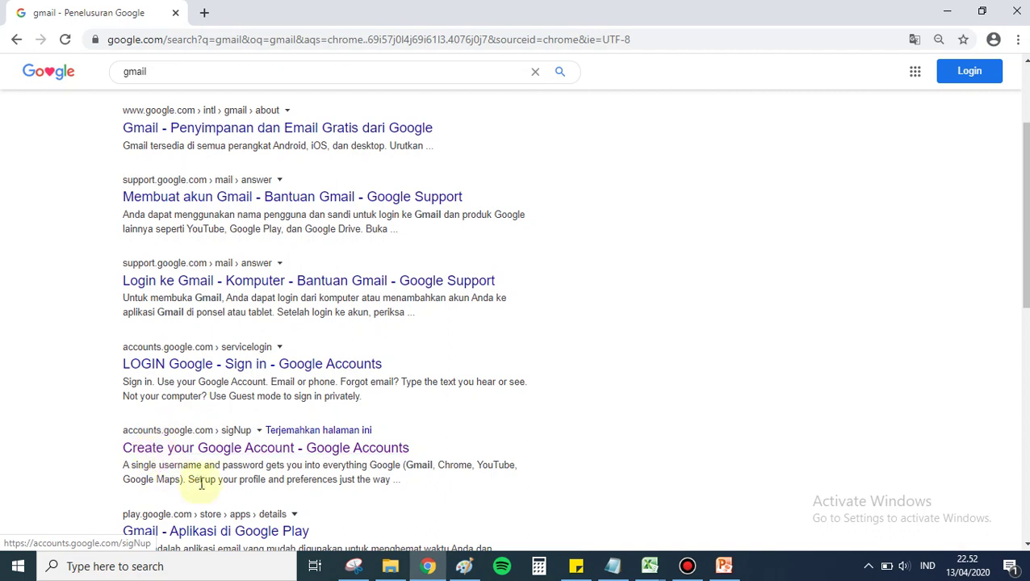
Step: Open the Google account sign-up form and enter the first and last name
{"action": "left_click", "coordinate": [251, 452]}
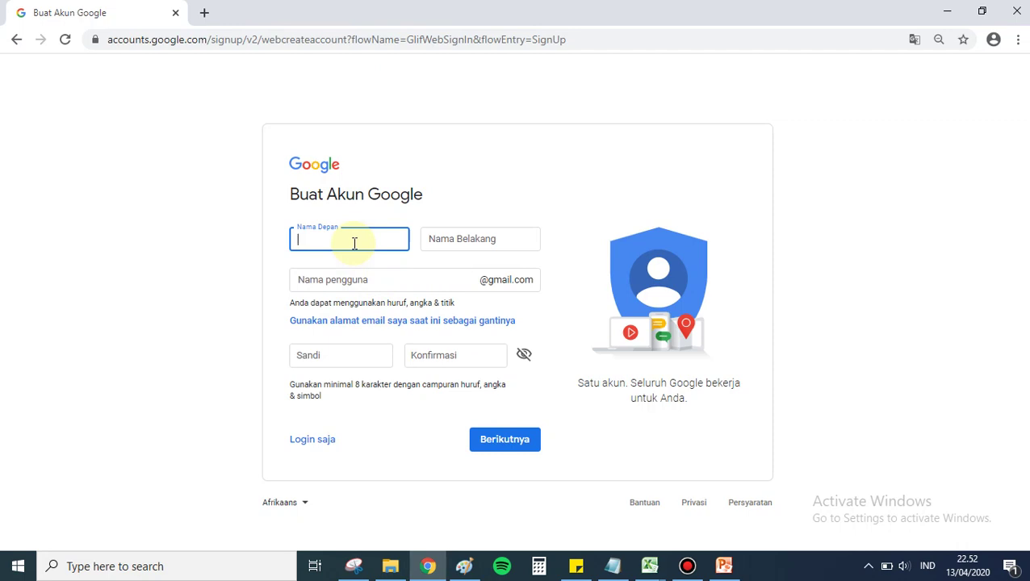
{"action": "type", "text": "email"}
{"action": "left_click", "coordinate": [486, 237]}
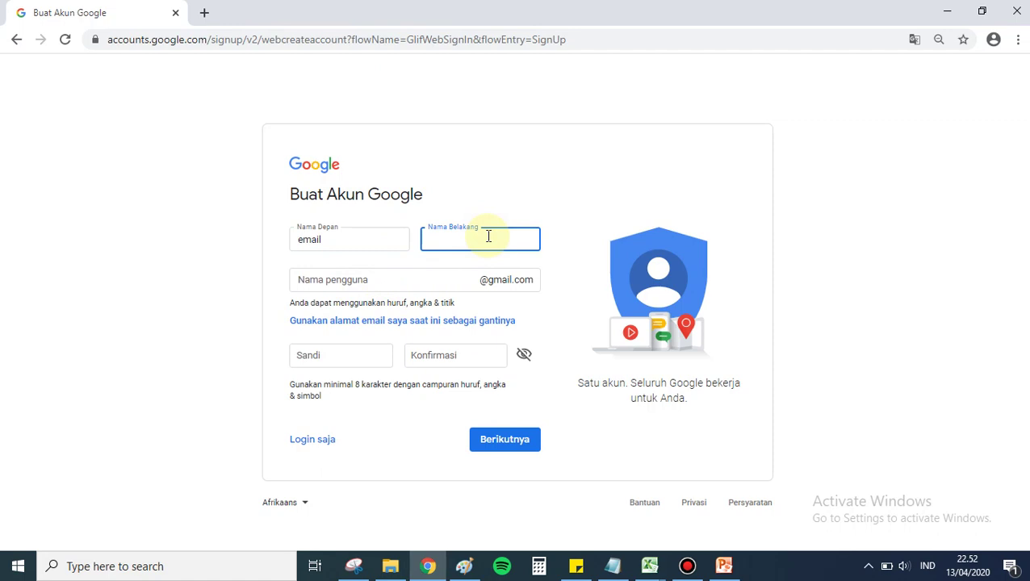
{"action": "type", "text": "contoh"}
Step: Choose to create a new Gmail address and type the desired username
{"action": "left_click", "coordinate": [442, 282]}
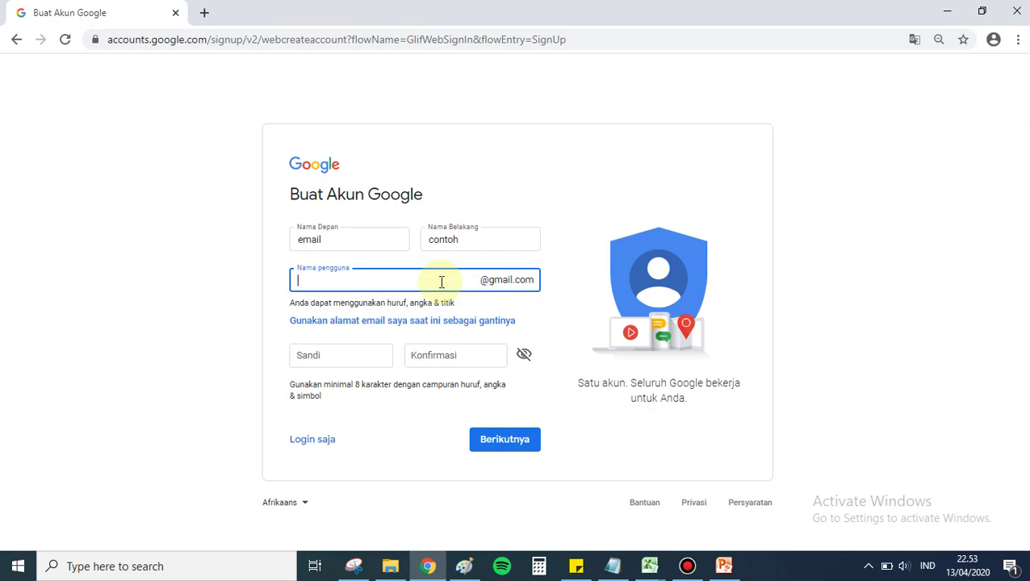
{"action": "left_click", "coordinate": [400, 323]}
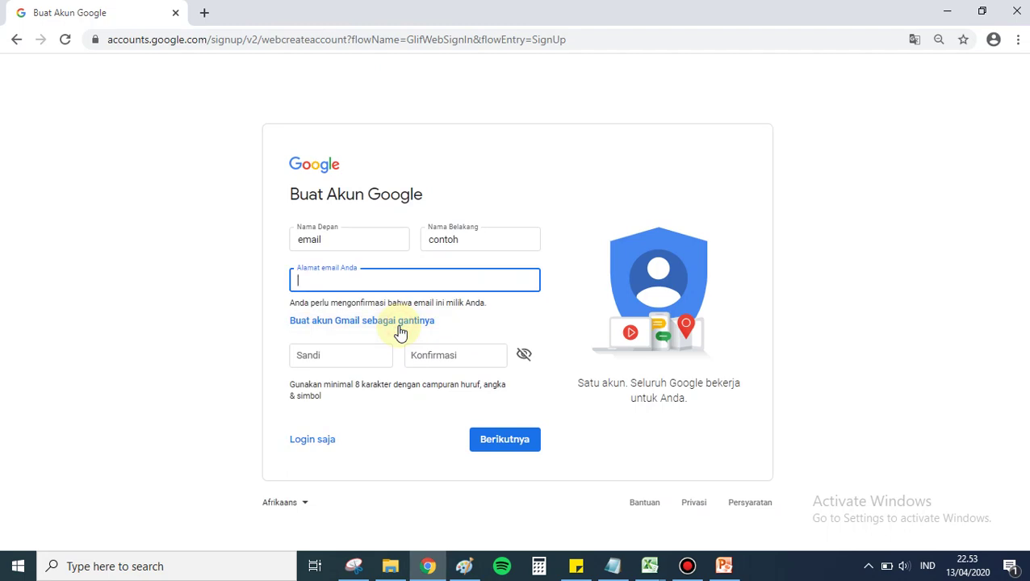
{"action": "left_click", "coordinate": [399, 327]}
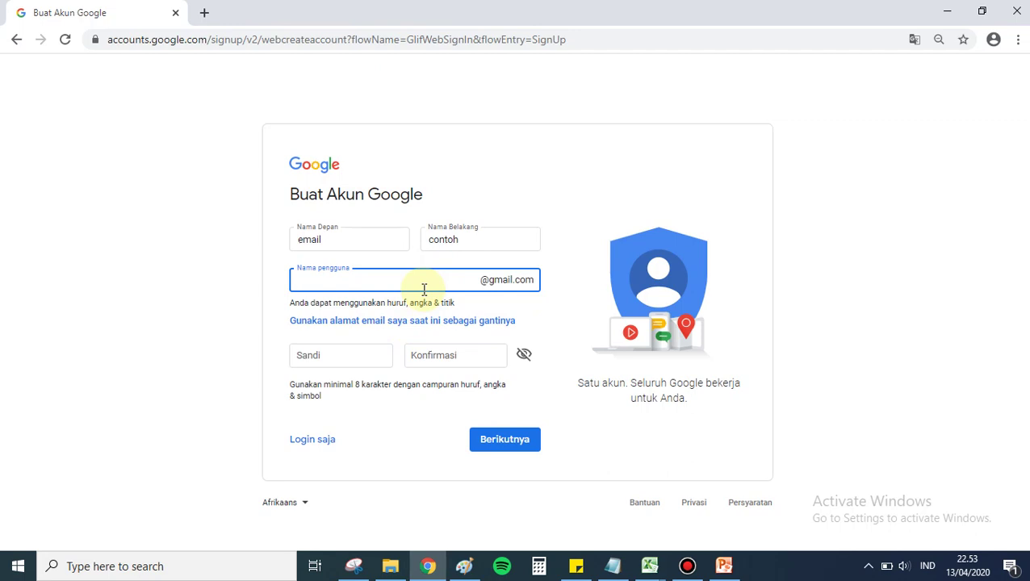
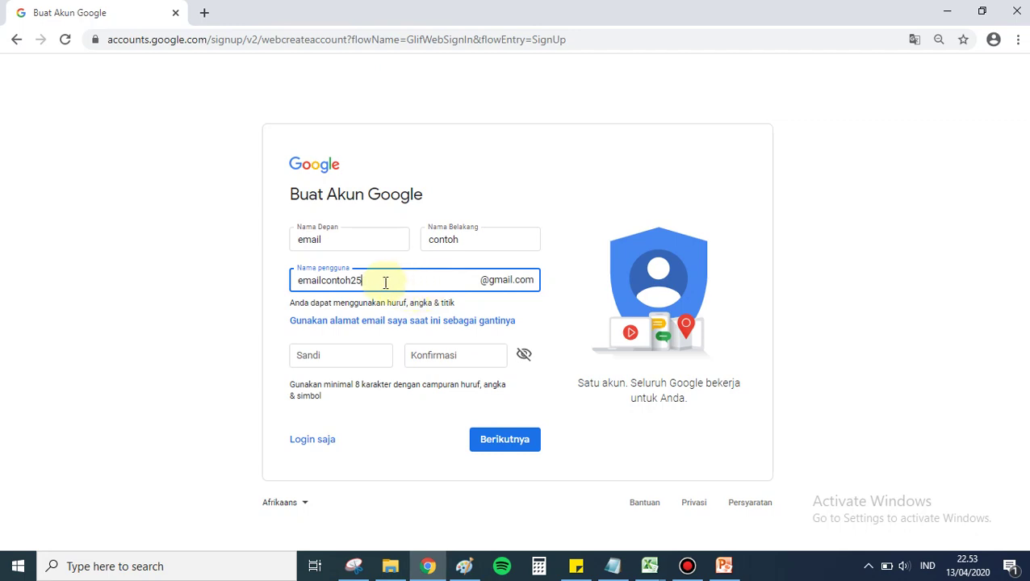
Step: Enter and confirm the account password, submit, then pick an available suggested username
{"action": "left_click", "coordinate": [361, 357]}
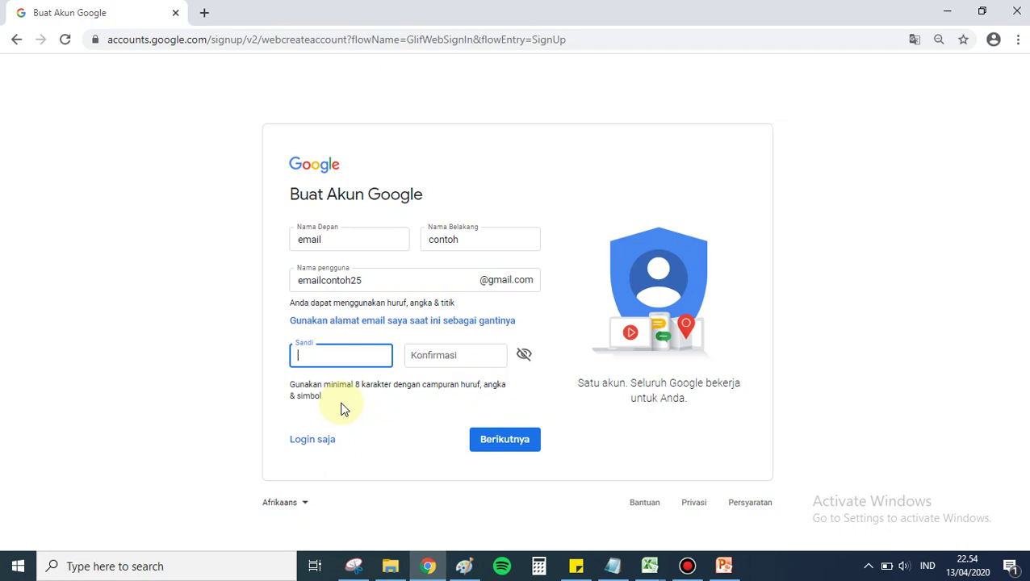
{"action": "type", "text": "*********"}
{"action": "left_click", "coordinate": [457, 353]}
{"action": "type", "text": "*****"}
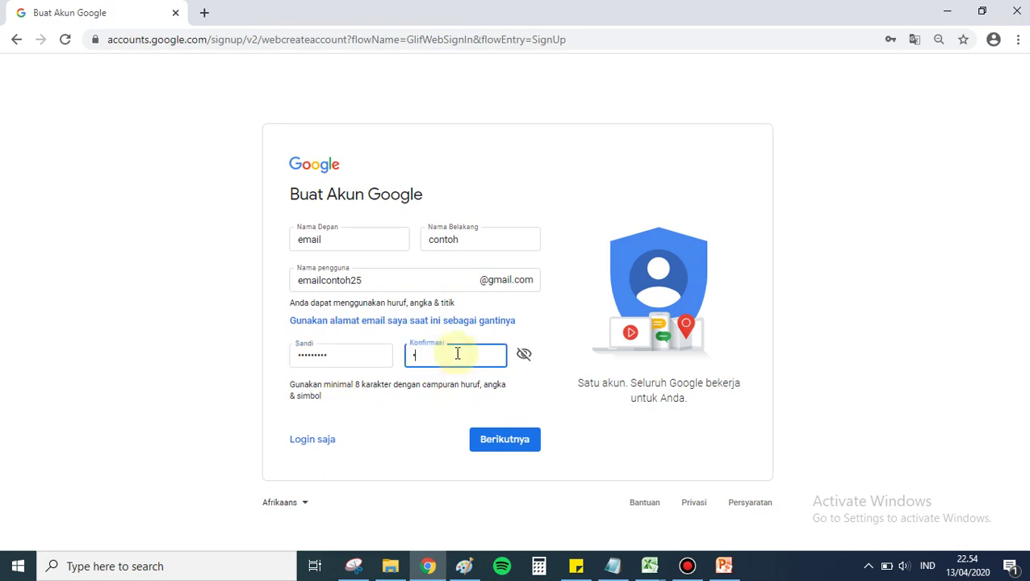
{"action": "type", "text": "****"}
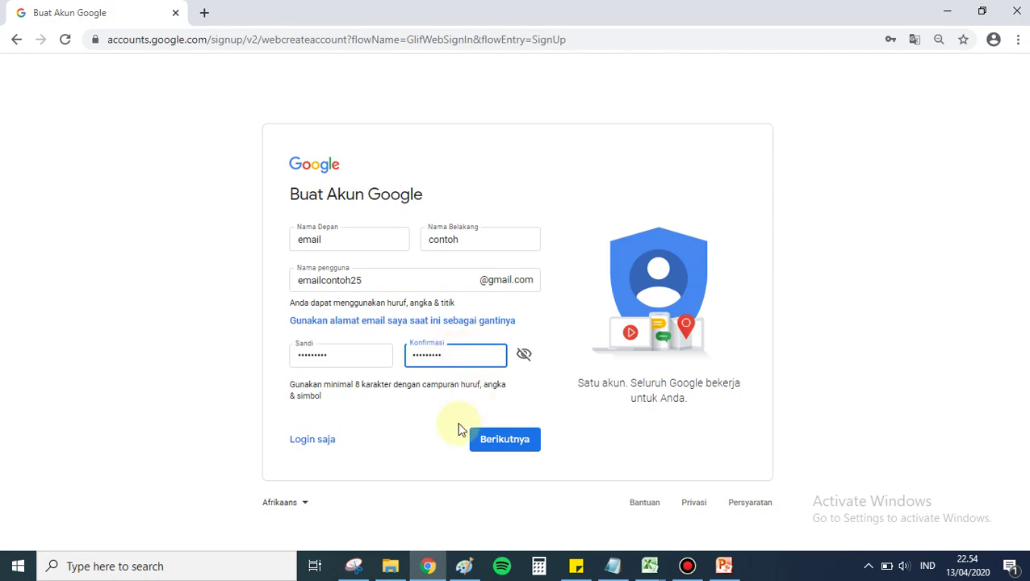
{"action": "left_click", "coordinate": [507, 446]}
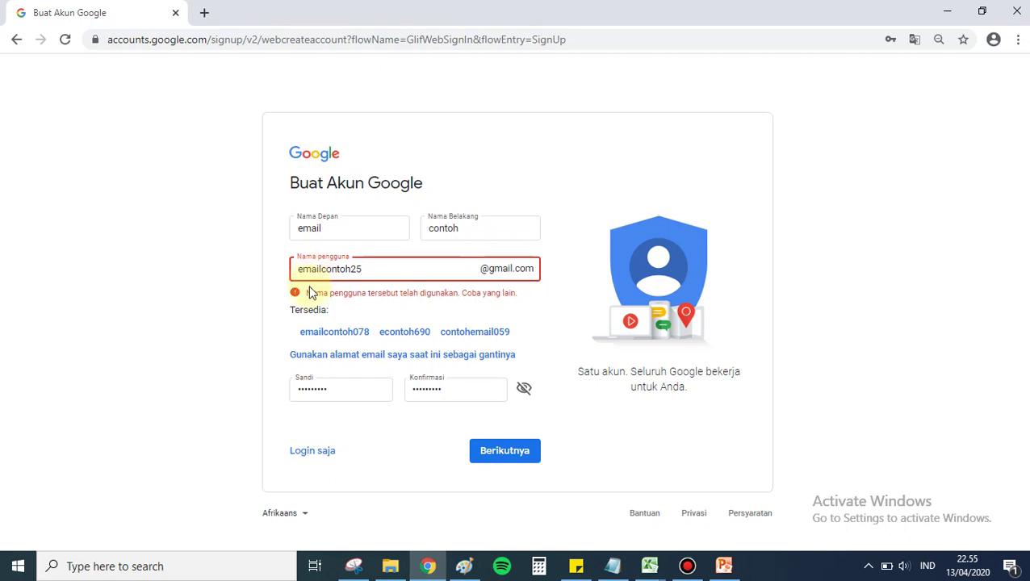
{"action": "left_click", "coordinate": [343, 336]}
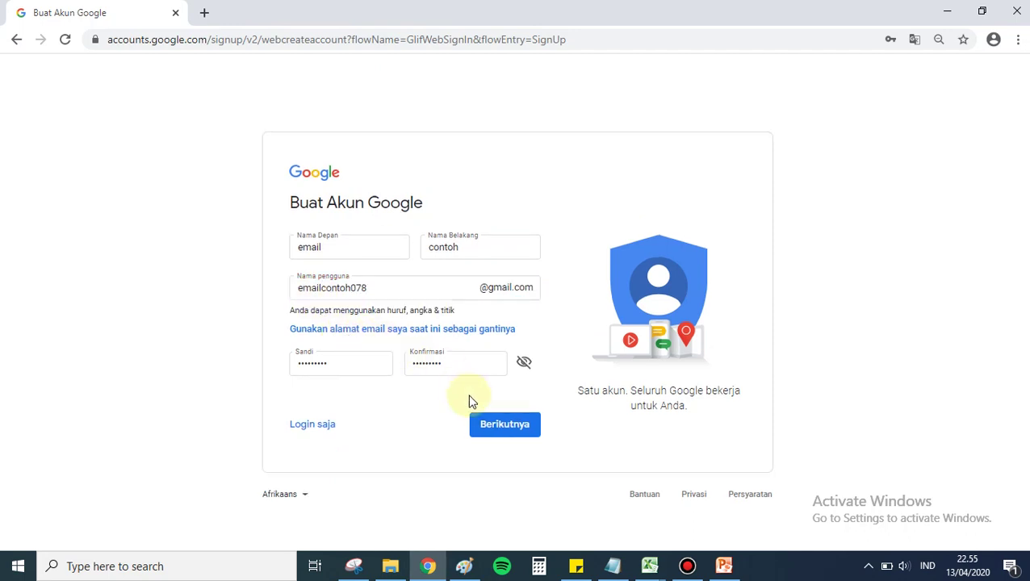
Step: Continue to the personal details step and enter birth date 10 Maret 1990
{"action": "left_click", "coordinate": [510, 432]}
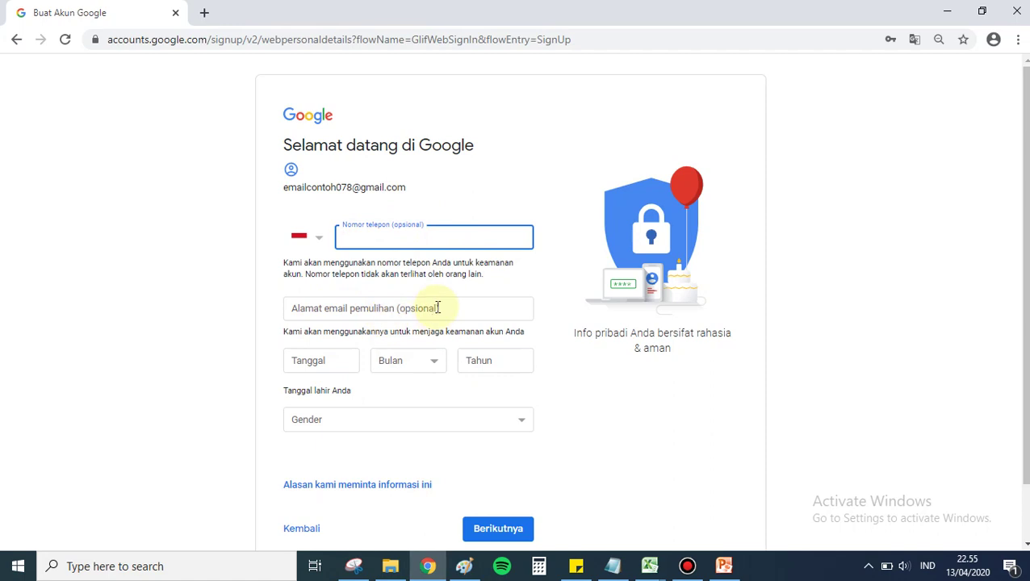
{"action": "scroll", "coordinate": [438, 307], "scroll_direction": "down", "scroll_amount": 1}
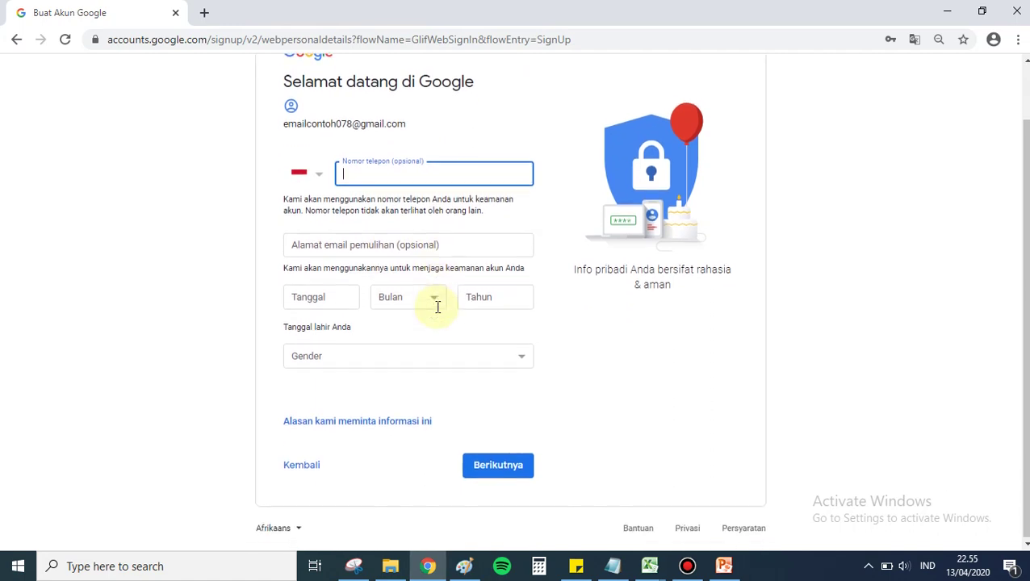
{"action": "left_click", "coordinate": [342, 299]}
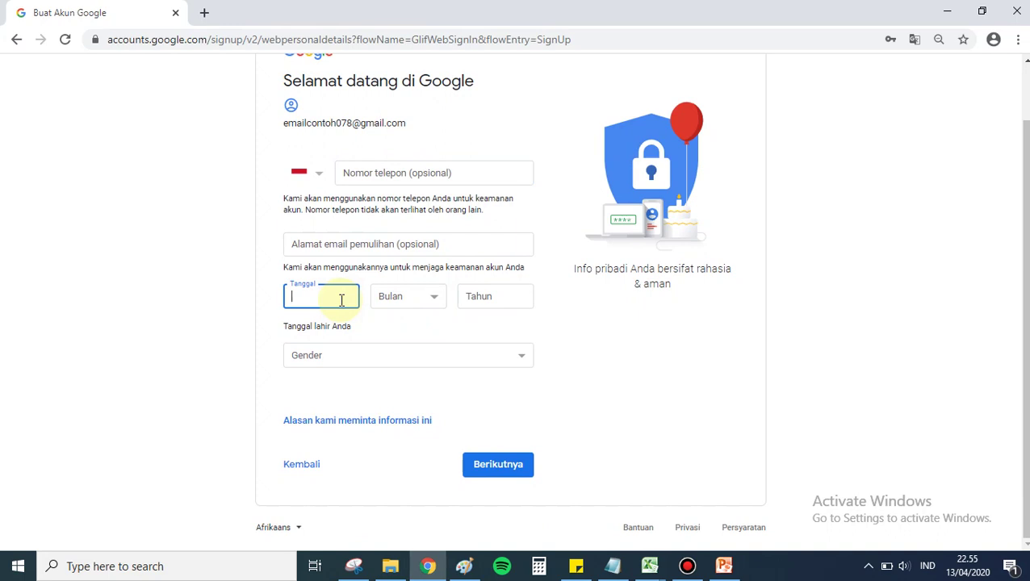
{"action": "type", "text": "10"}
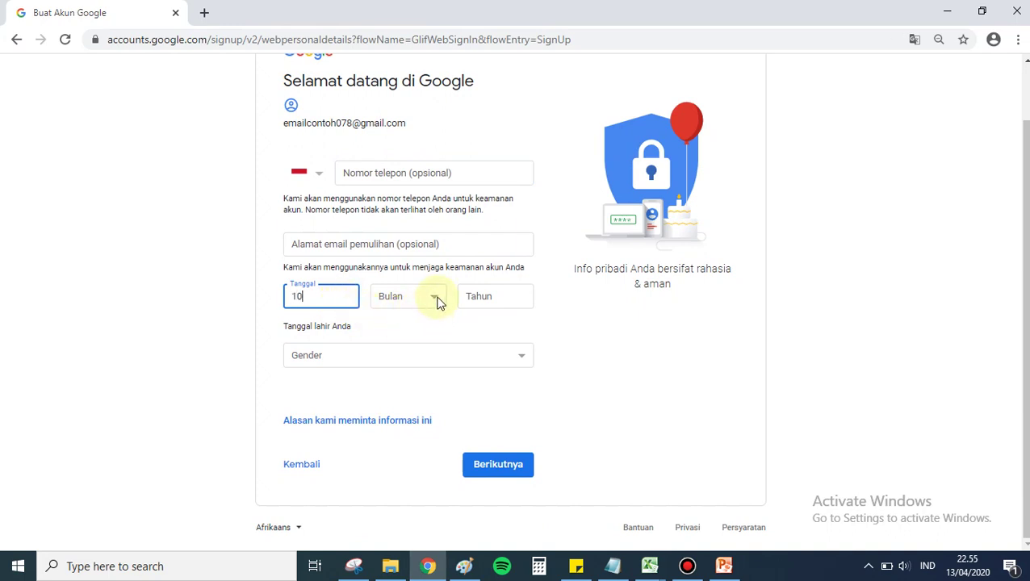
{"action": "left_click", "coordinate": [436, 300]}
{"action": "left_click", "coordinate": [416, 335]}
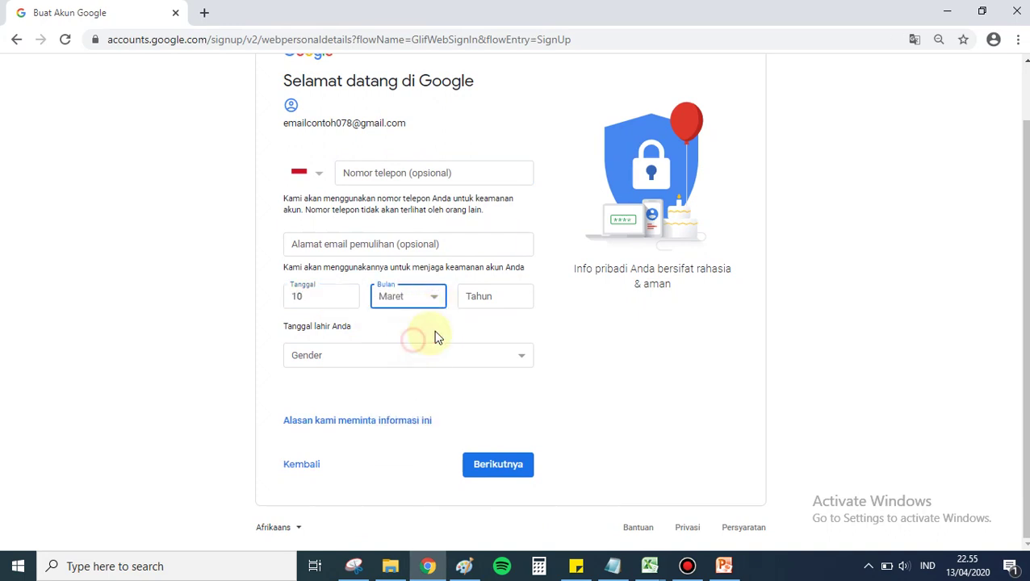
{"action": "left_click", "coordinate": [517, 296]}
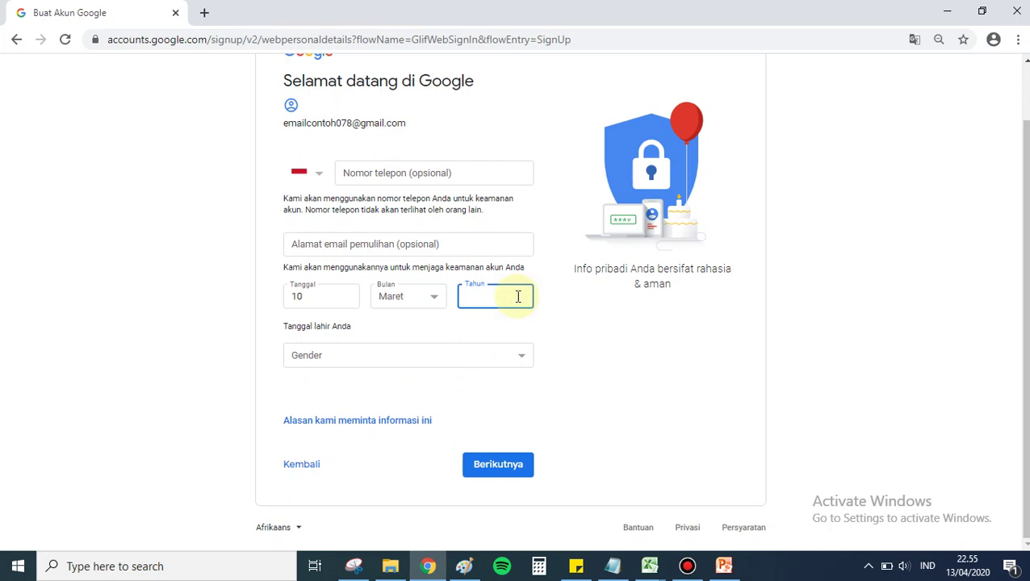
{"action": "type", "text": "1990"}
Step: Set gender to Pria and continue to the Privasi dan Persyaratan page
{"action": "left_click", "coordinate": [512, 360]}
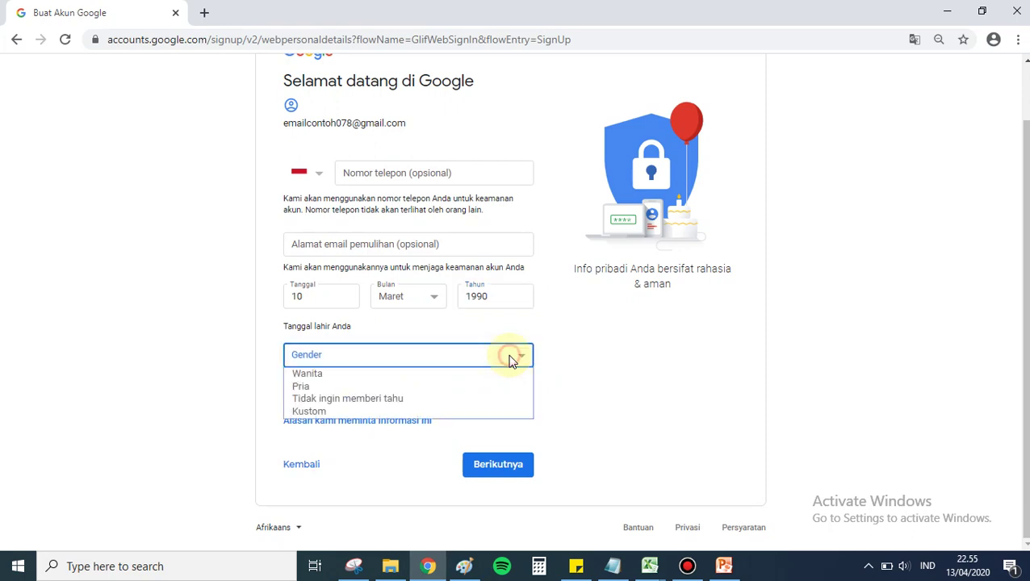
{"action": "left_click", "coordinate": [473, 386]}
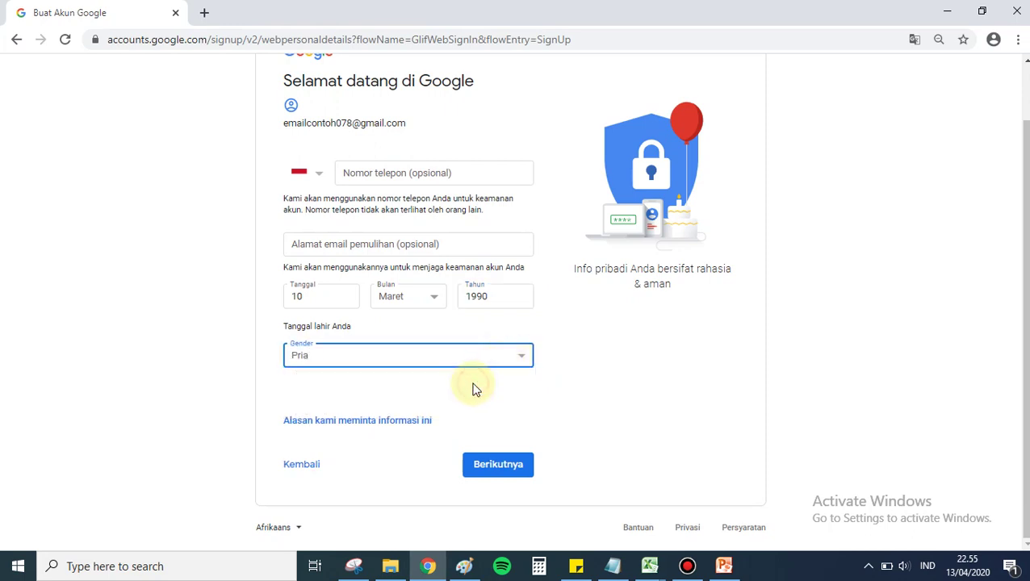
{"action": "left_click", "coordinate": [492, 473]}
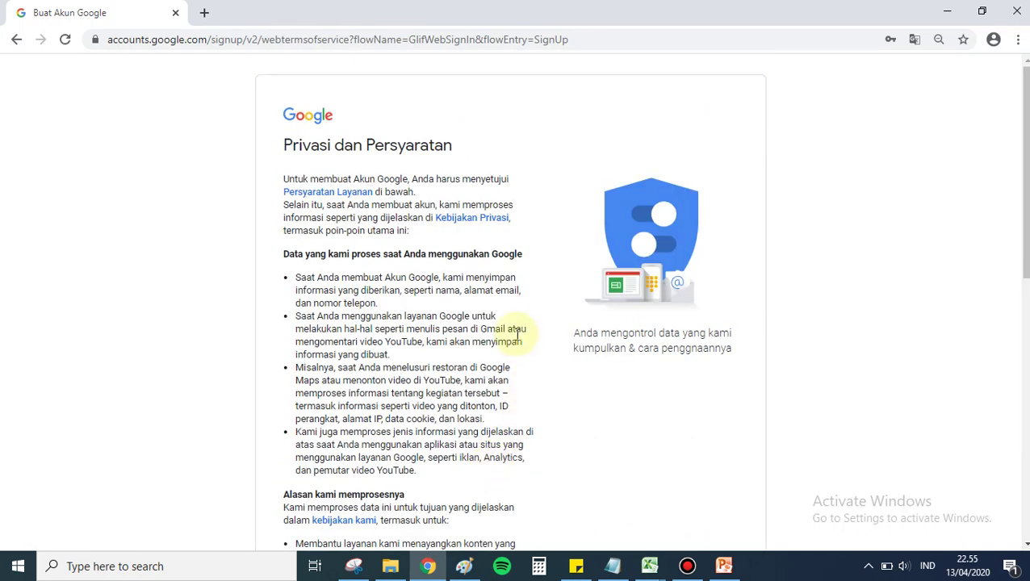
Step: Scroll to the bottom of Privasi dan Persyaratan and agree with Saya setuju
{"action": "scroll", "coordinate": [517, 335], "scroll_direction": "down", "scroll_amount": 10}
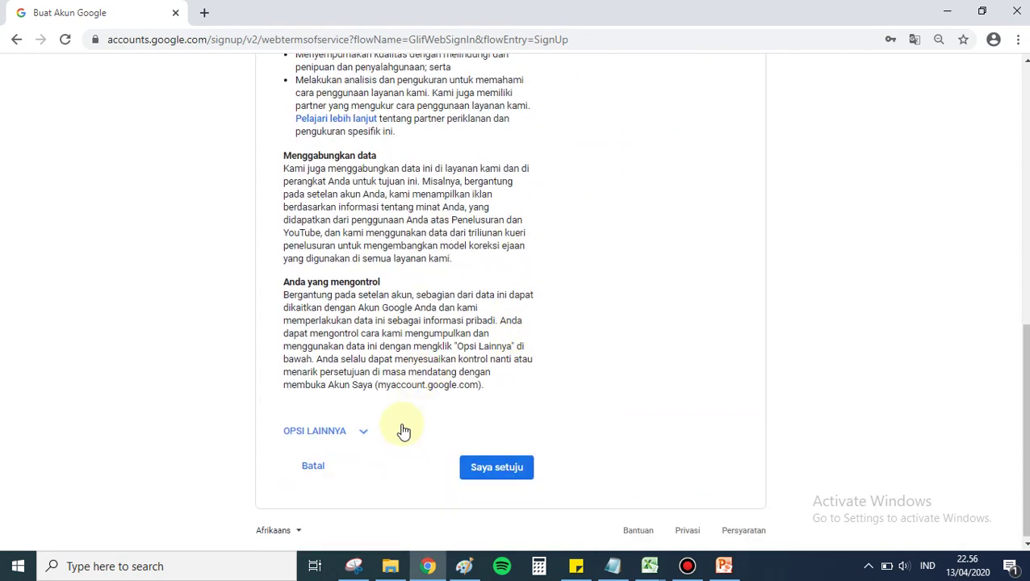
{"action": "left_click", "coordinate": [492, 474]}
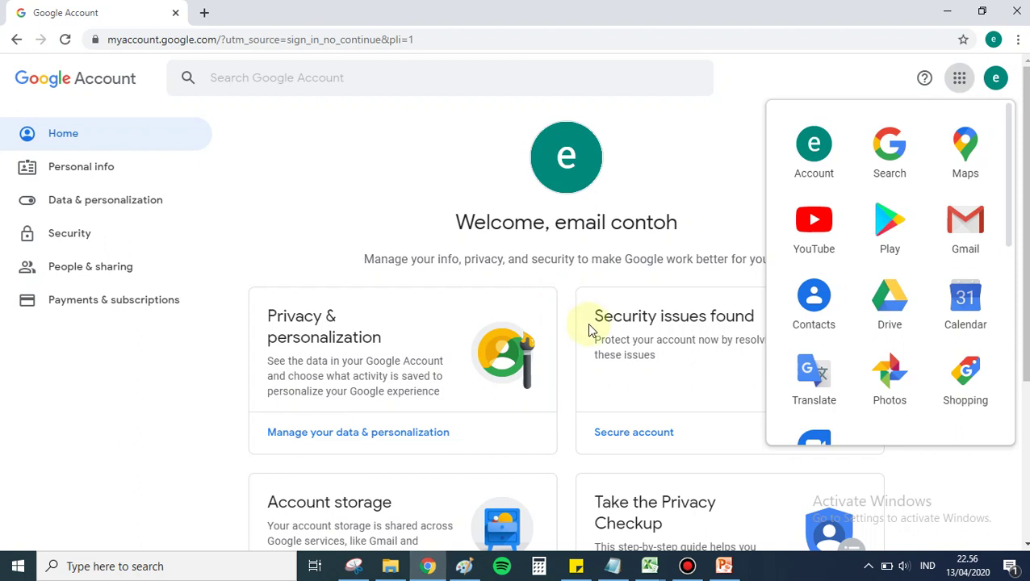
Step: Open Gmail from the Google apps grid, close the Temporary Error tab, and reopen Gmail
{"action": "left_click", "coordinate": [967, 243]}
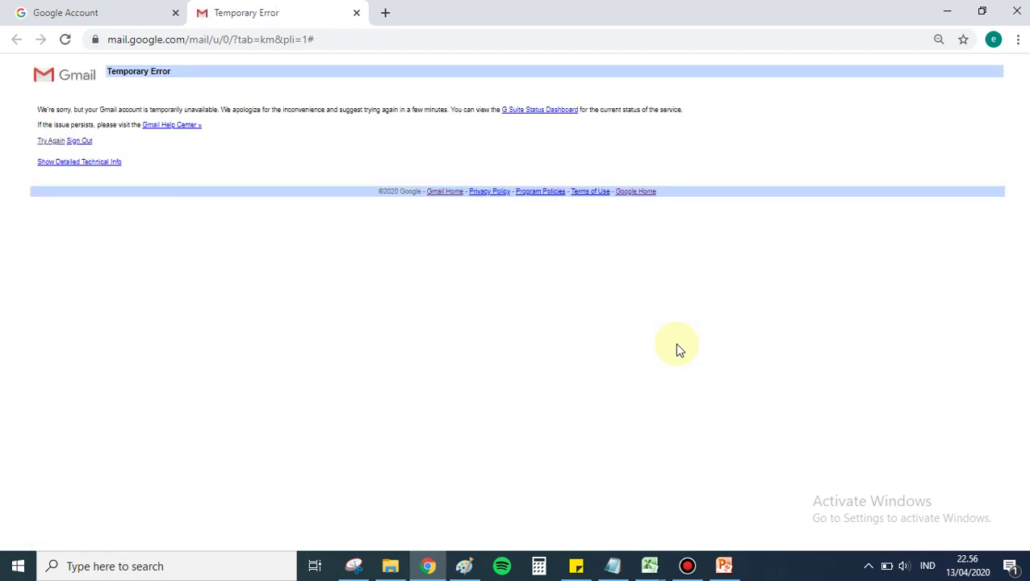
{"action": "left_click", "coordinate": [356, 12]}
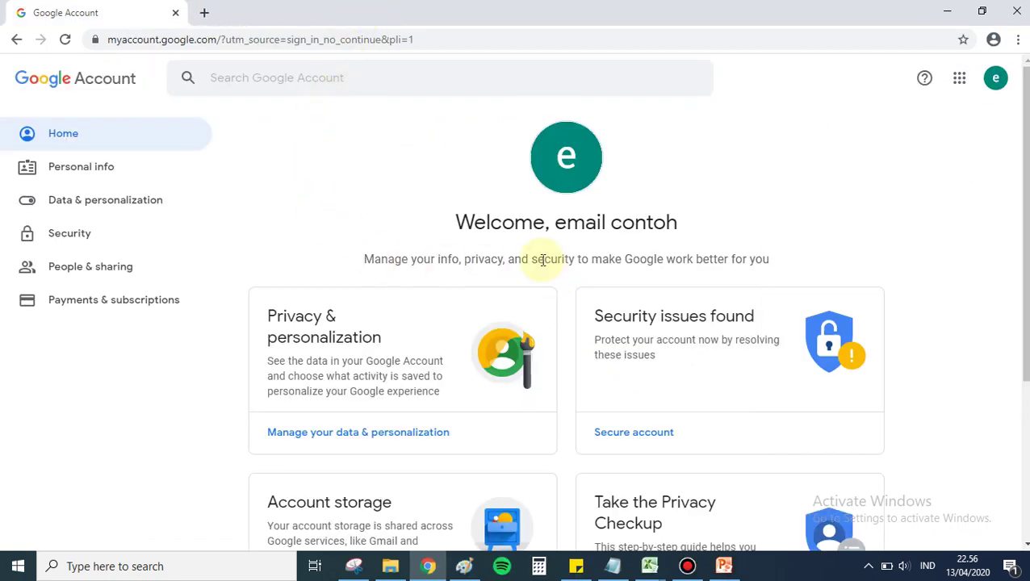
{"action": "left_click", "coordinate": [962, 80]}
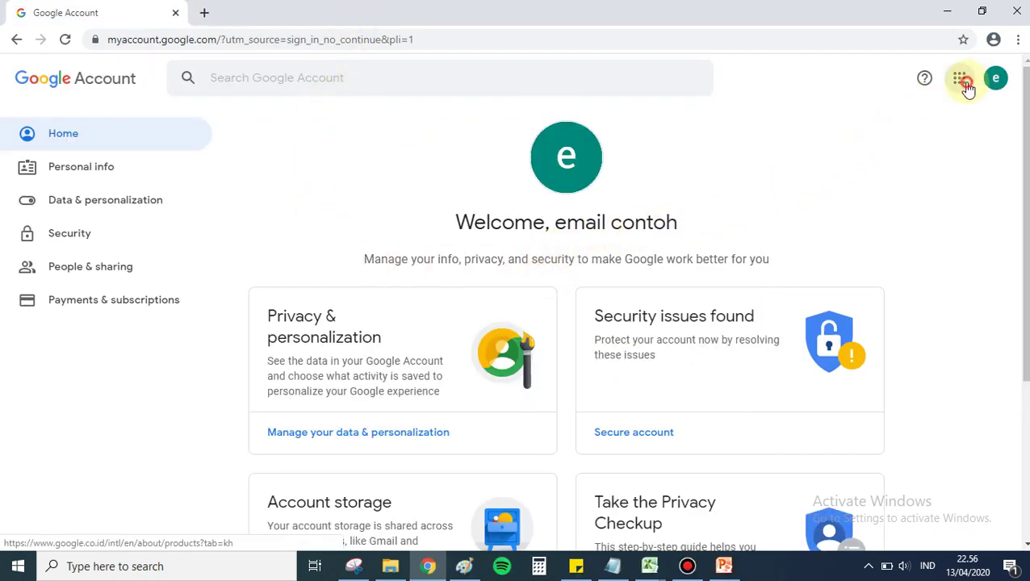
{"action": "left_click", "coordinate": [973, 228]}
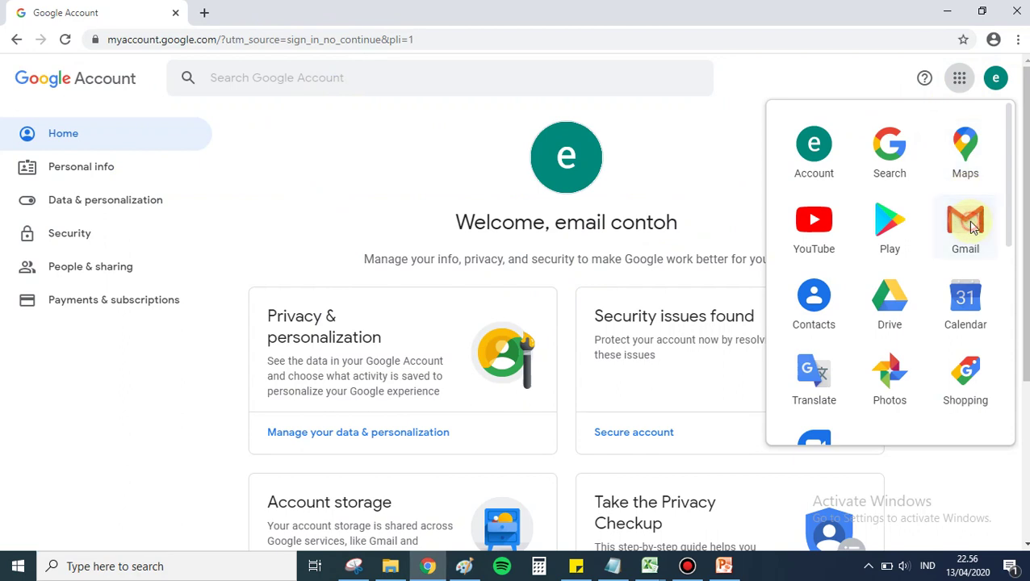